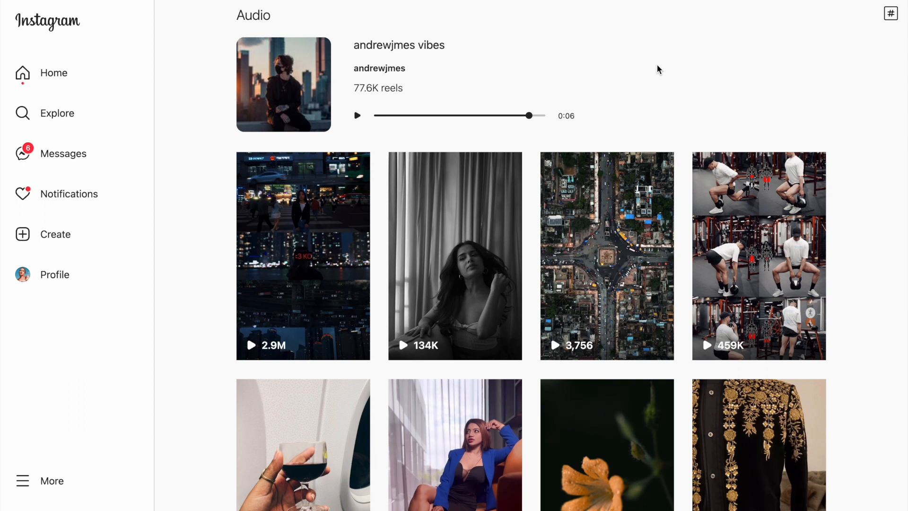
{"action": "left_click_drag", "start_coordinate": [410, 91], "coordinate": [350, 88]}
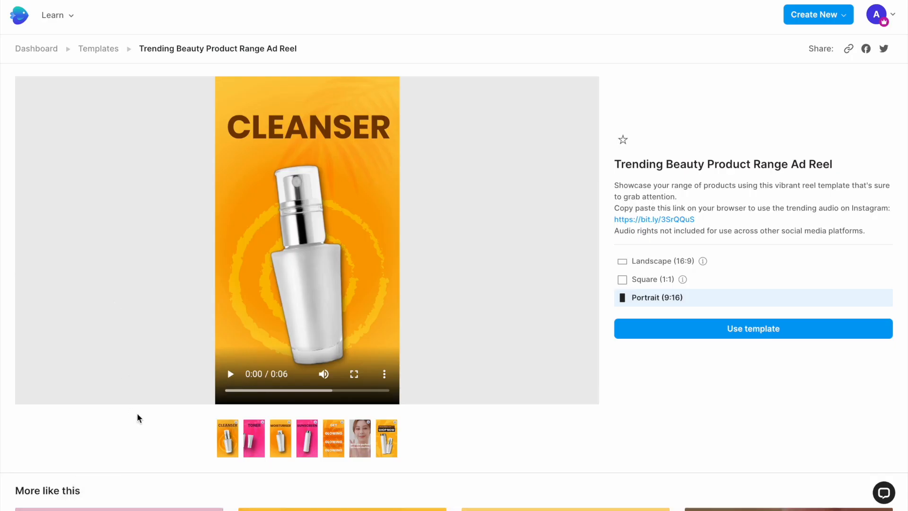
Preview the Trending Beauty Product Range Ad Reel template and use its Portrait (9:16) version for a new project.
{"action": "left_click", "coordinate": [230, 374]}
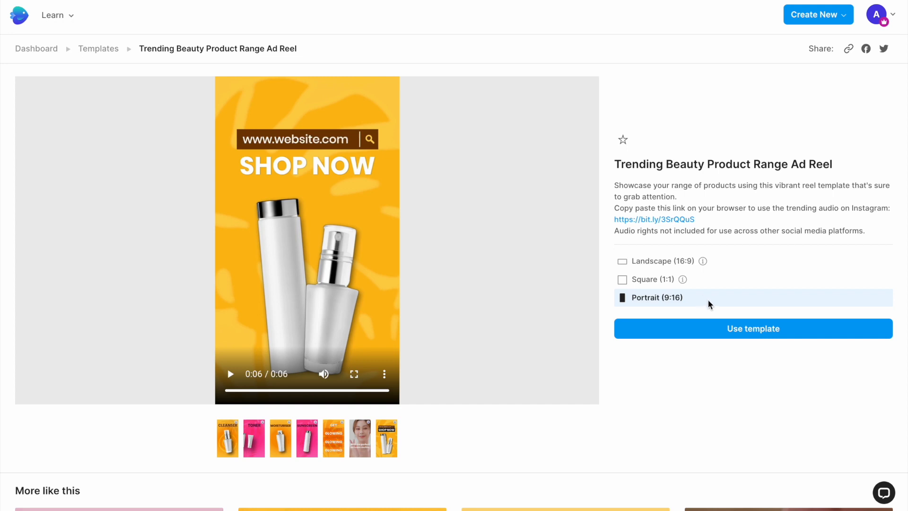
{"action": "left_click", "coordinate": [725, 326]}
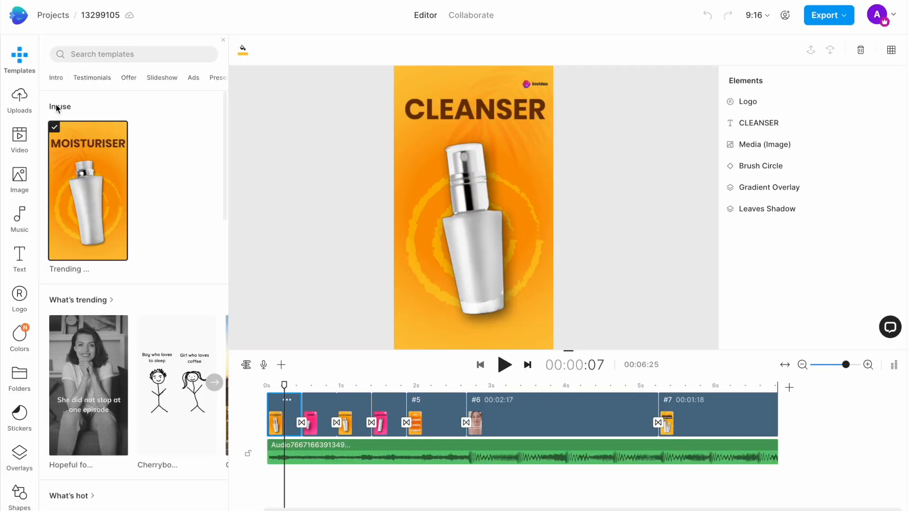
Look at the uploaded media and the stock videos, and bring up the stock image library.
{"action": "left_click", "coordinate": [25, 108]}
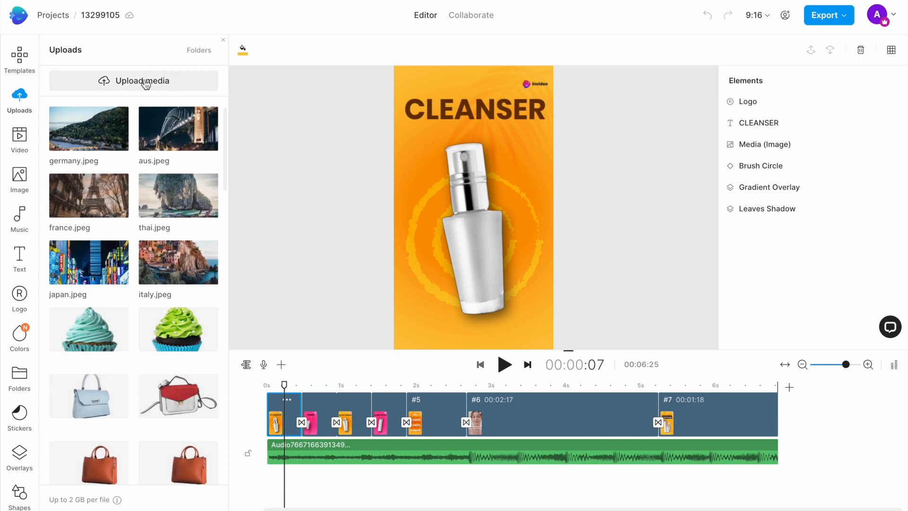
{"action": "left_click", "coordinate": [20, 137]}
{"action": "left_click", "coordinate": [22, 175]}
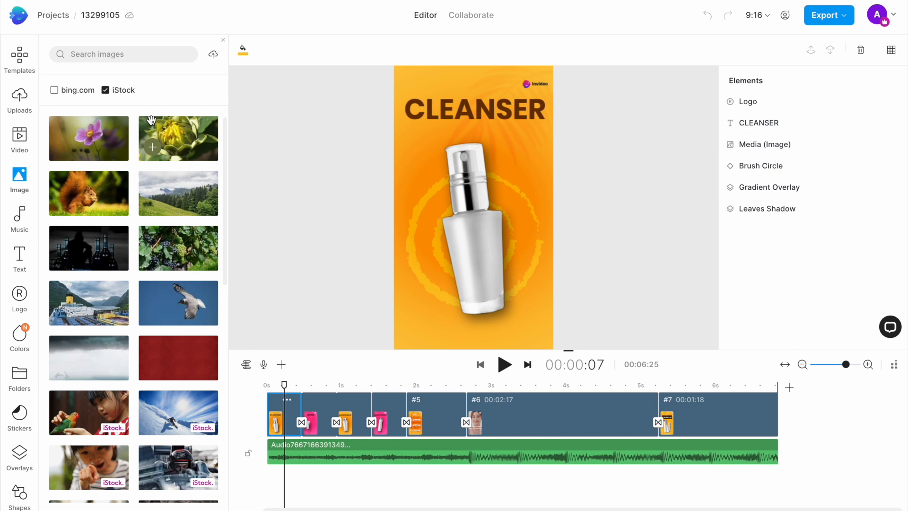
Preview the second, third and fourth scenes on the timeline and return to the CLEANSER scene.
{"action": "left_click", "coordinate": [319, 399]}
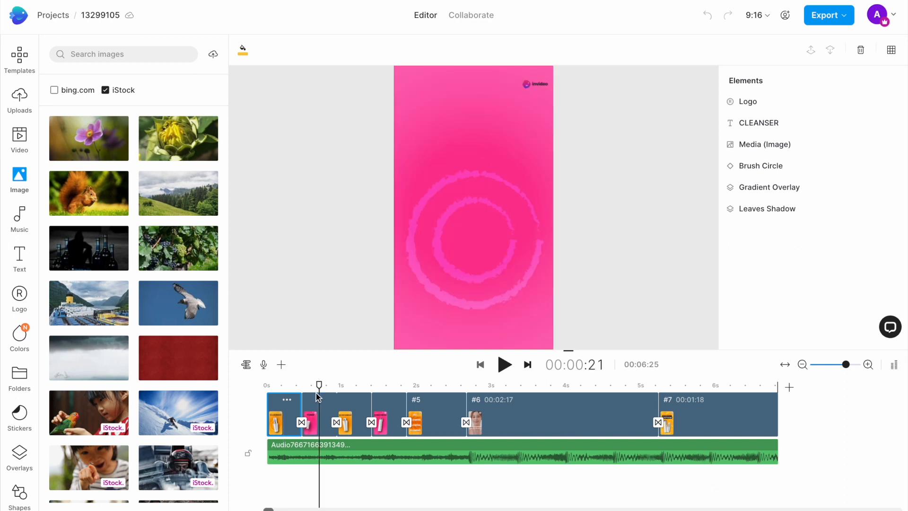
{"action": "left_click", "coordinate": [354, 399]}
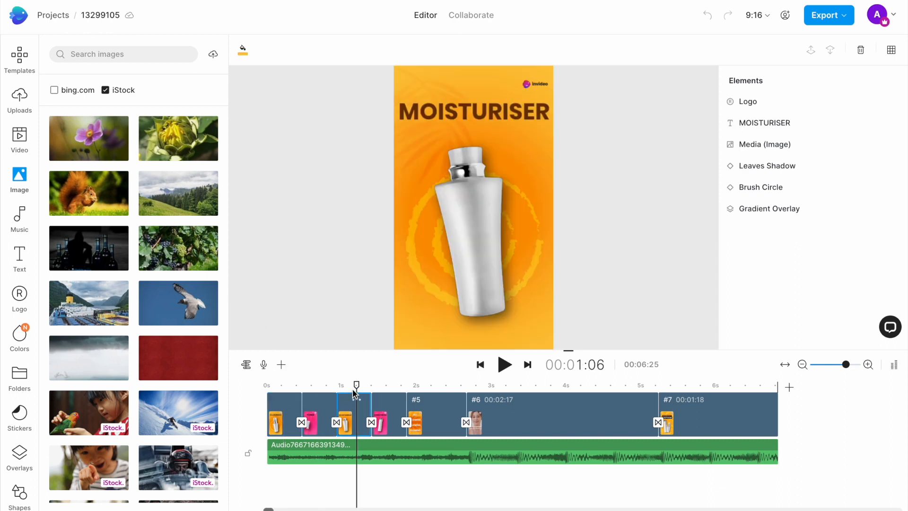
{"action": "left_click", "coordinate": [390, 395]}
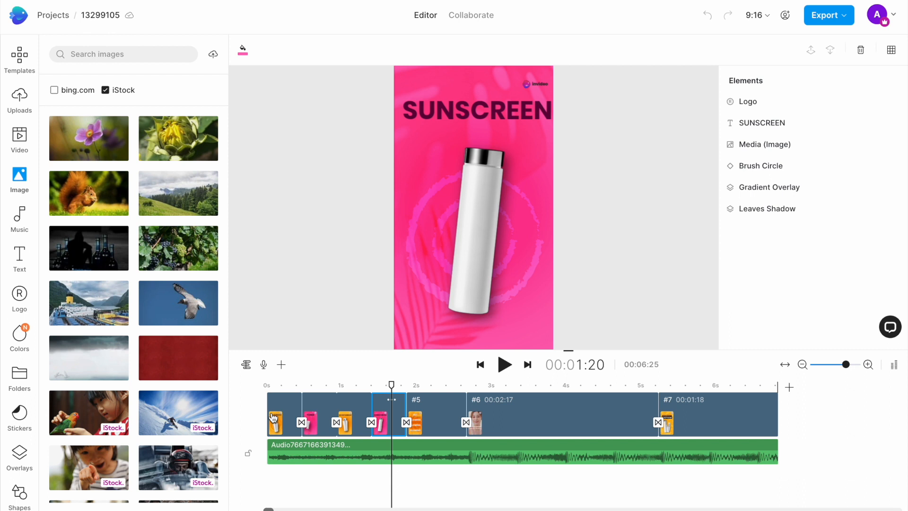
{"action": "left_click", "coordinate": [285, 388]}
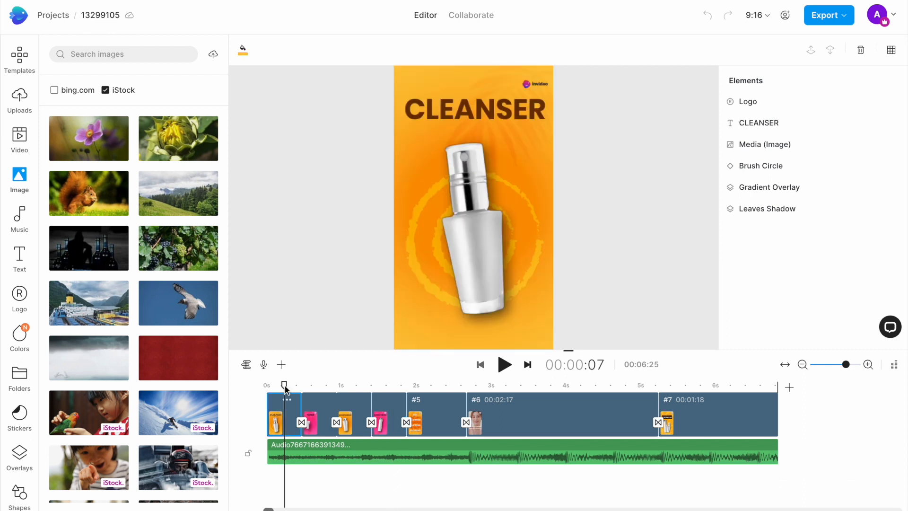
Select the bottle image in the CLEANSER scene and search the stock images for BEARD TRIMMERS.
{"action": "left_click", "coordinate": [475, 179]}
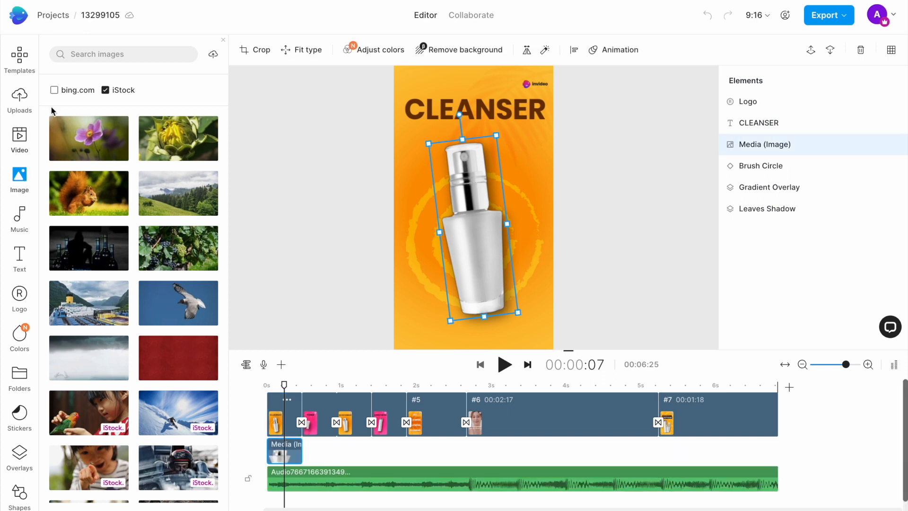
{"action": "left_click", "coordinate": [118, 53]}
{"action": "type", "text": "BEARD TR"}
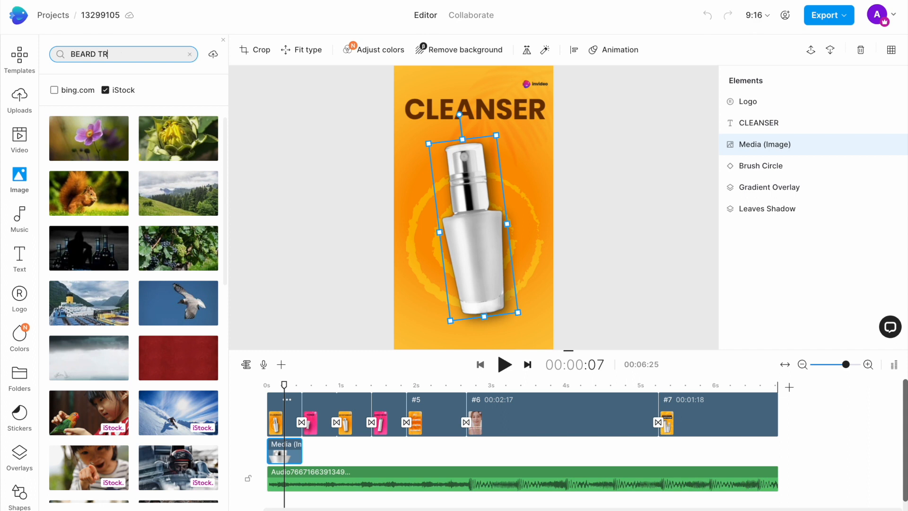
{"action": "type", "text": "IMMERS"}
{"action": "key", "text": "Return"}
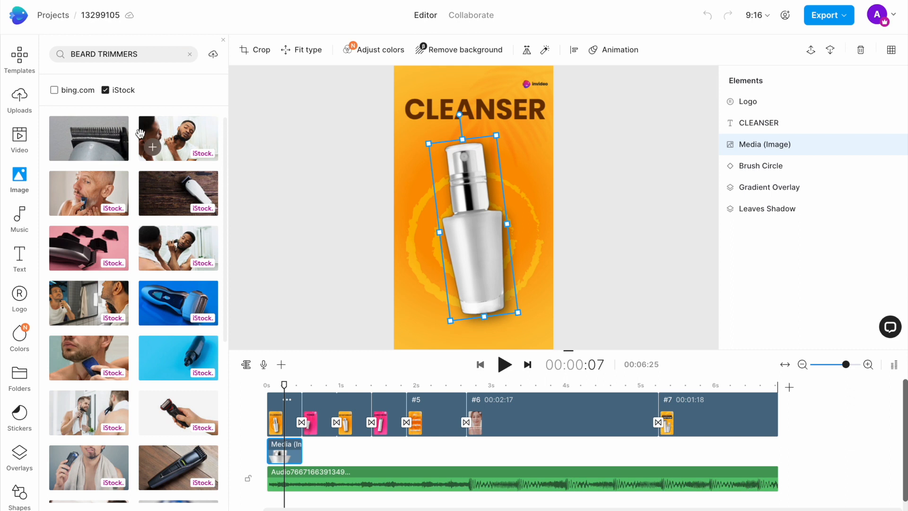
Replace the bottle in the first scene with the blue trimmer stock image and remove its background.
{"action": "scroll", "coordinate": [140, 134], "scroll_direction": "down", "scroll_amount": 4}
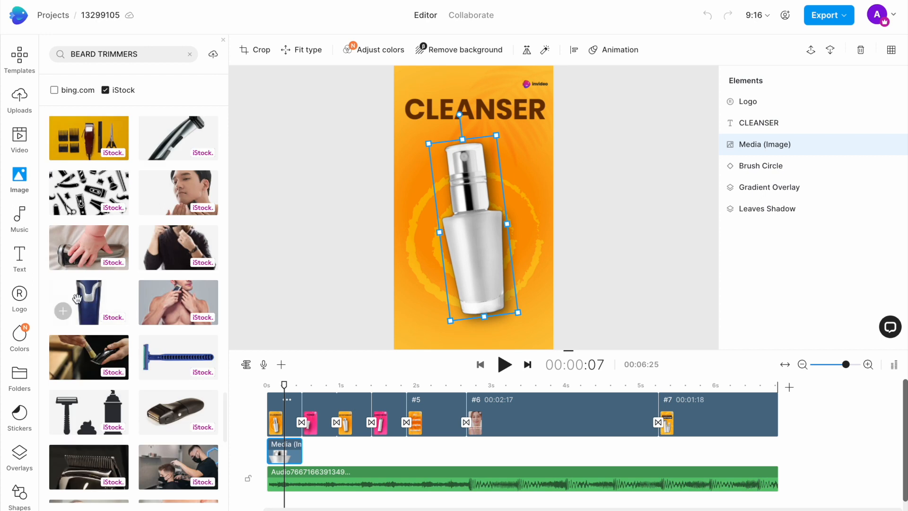
{"action": "left_click_drag", "start_coordinate": [364, 118], "coordinate": [478, 190]}
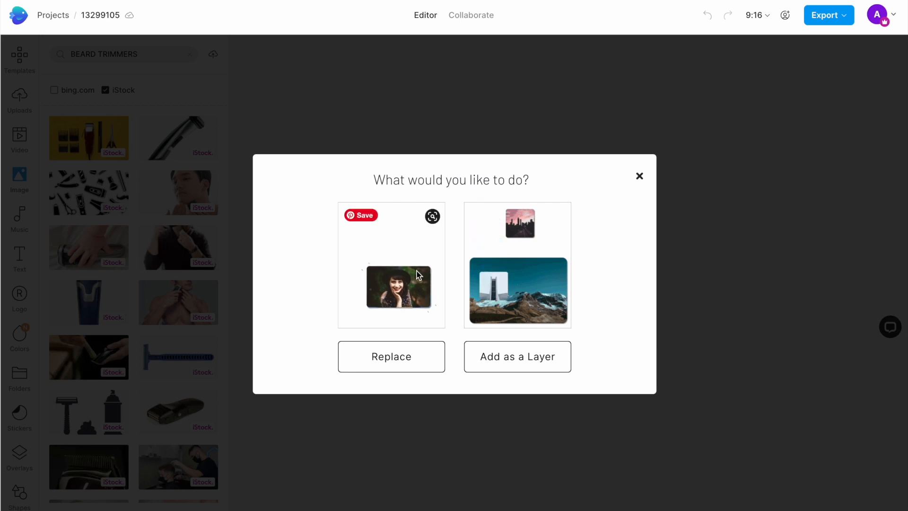
{"action": "left_click", "coordinate": [403, 352]}
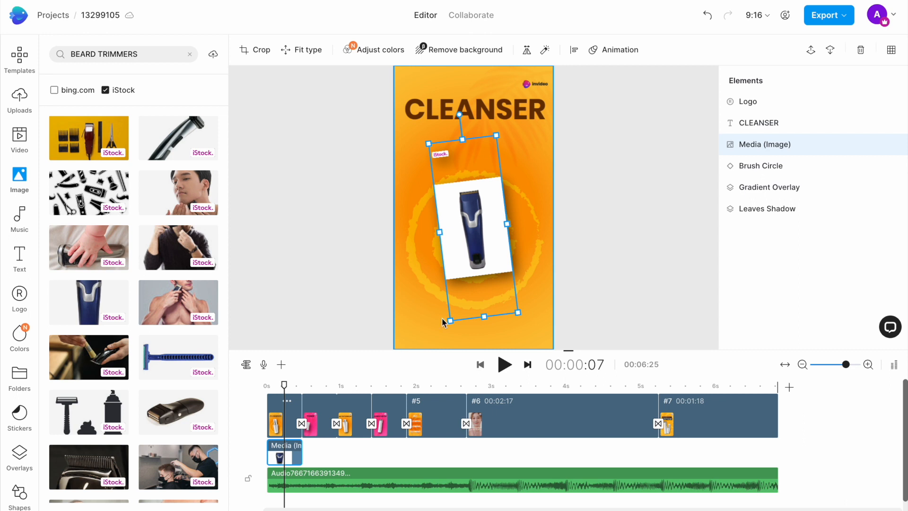
{"action": "left_click", "coordinate": [472, 51]}
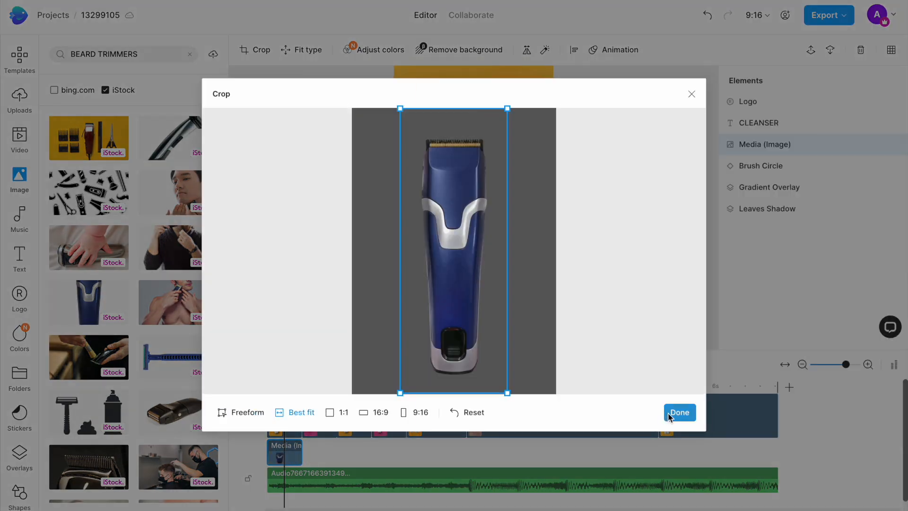
{"action": "left_click", "coordinate": [679, 413]}
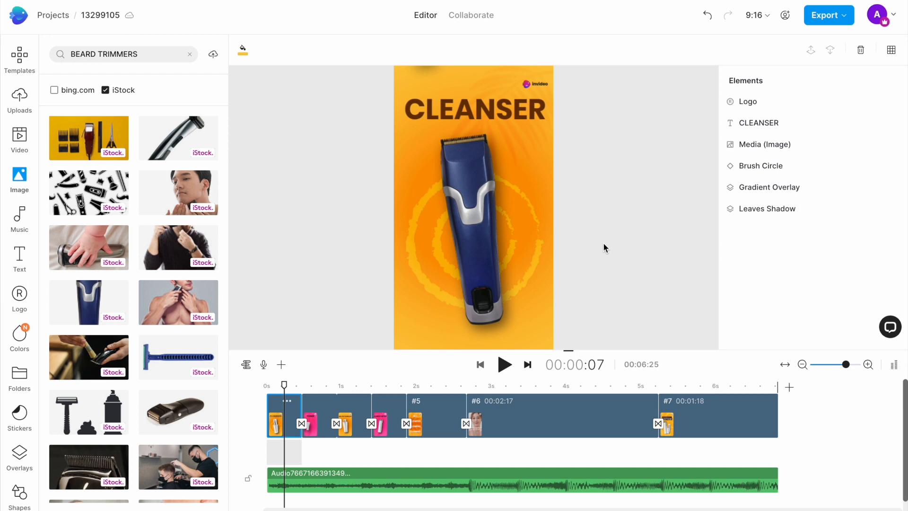
Change the first scene's CLEANSER heading to CLOSE SHAVE.
{"action": "left_click", "coordinate": [441, 120]}
{"action": "double_click", "coordinate": [441, 109]}
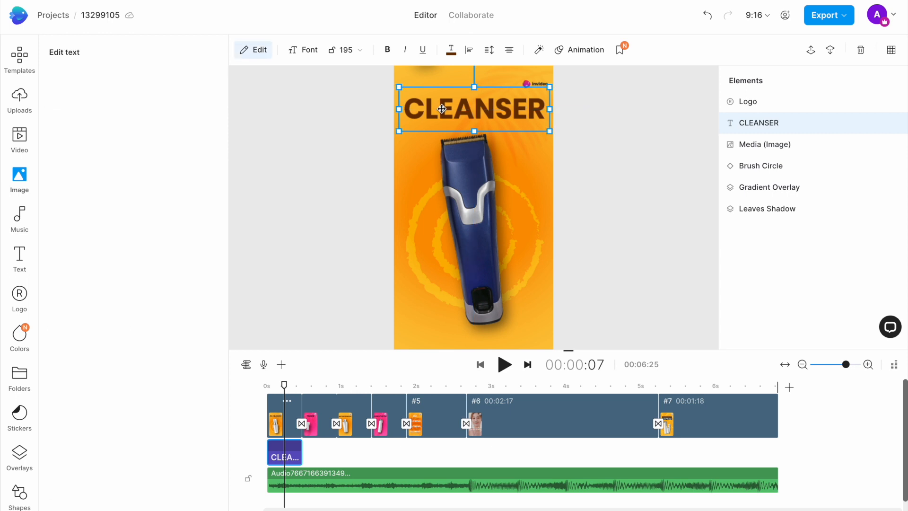
{"action": "left_click_drag", "start_coordinate": [95, 92], "coordinate": [53, 88]}
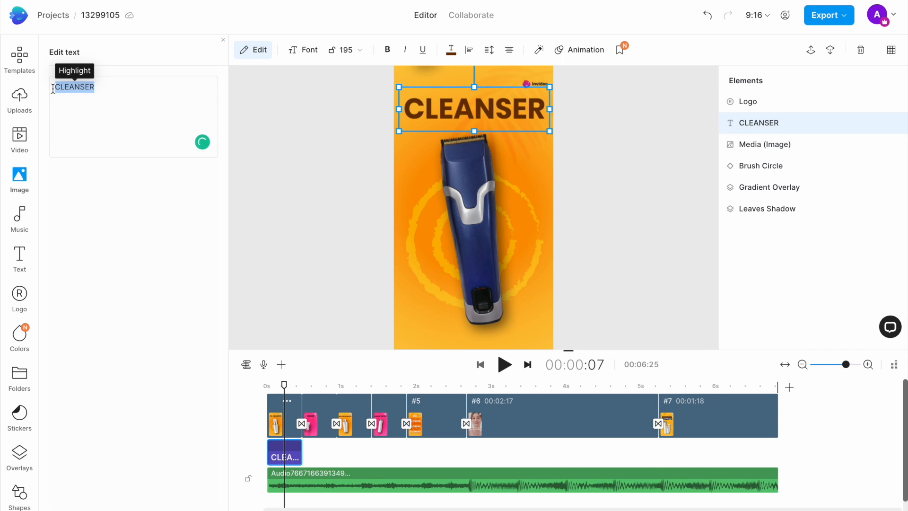
{"action": "type", "text": "CLOSE SHA"}
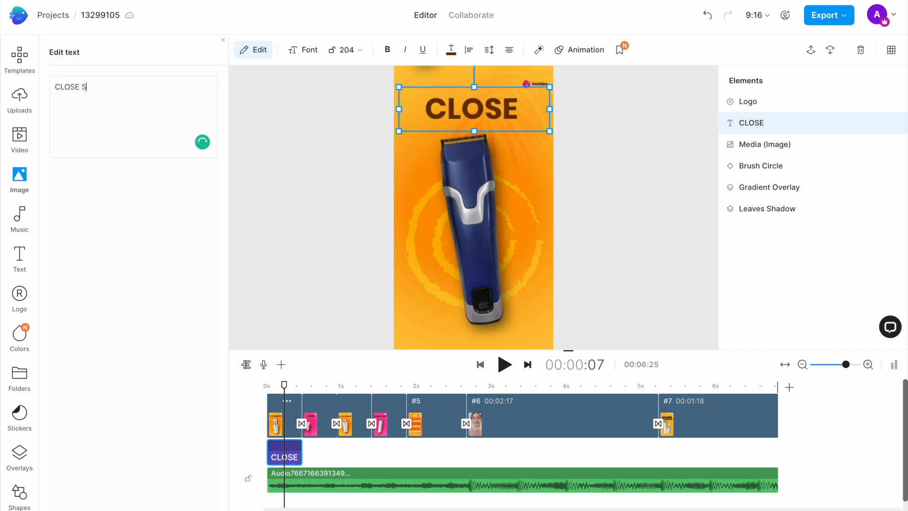
{"action": "type", "text": "VE"}
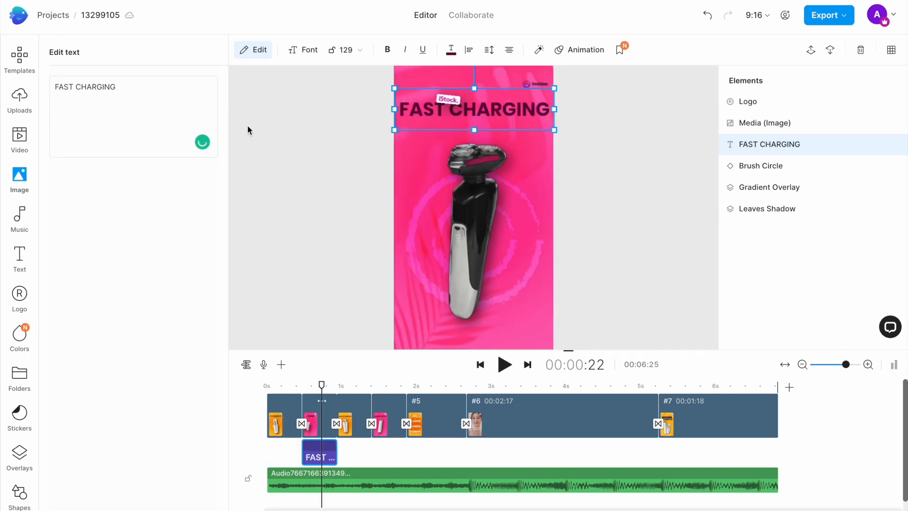
Change the topmost outlined GLOWING line in scene 5 to GROOMED.
{"action": "left_click", "coordinate": [354, 387]}
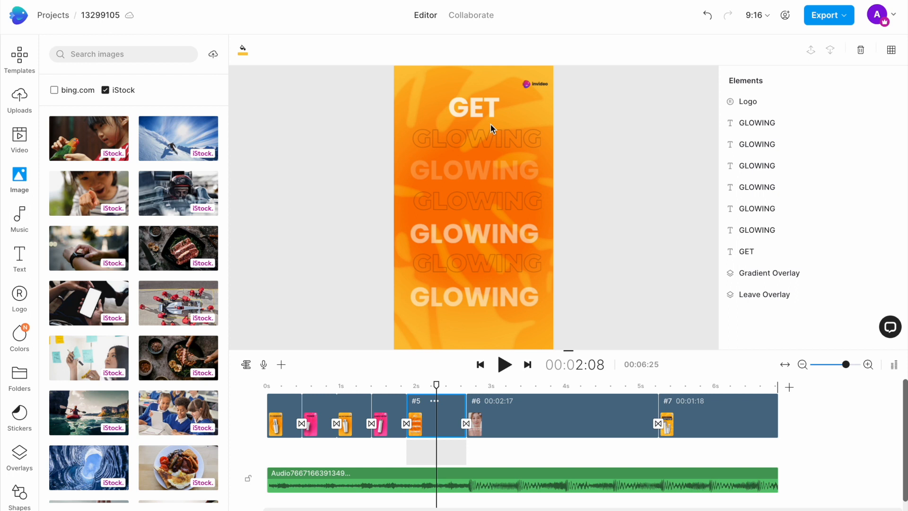
{"action": "double_click", "coordinate": [489, 134]}
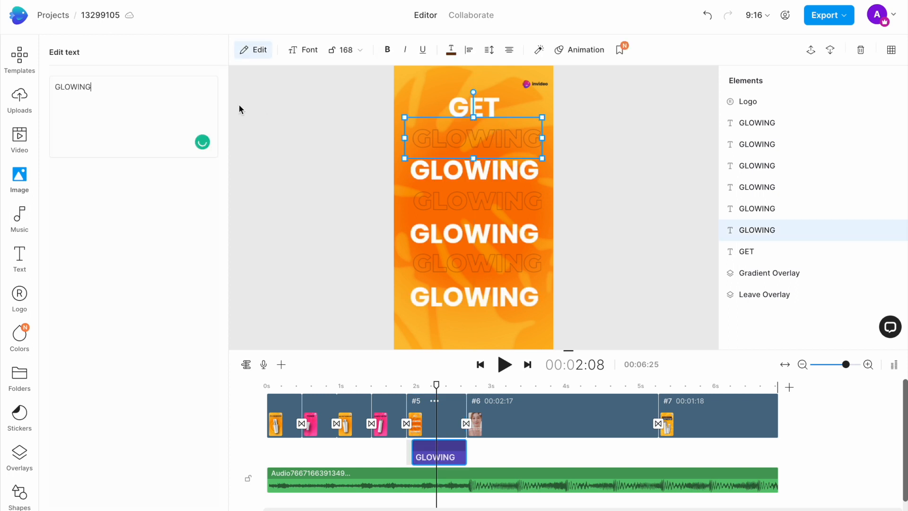
{"action": "key", "text": "ctrl+a"}
{"action": "type", "text": "GROOMED"}
{"action": "key", "text": "ctrl+a"}
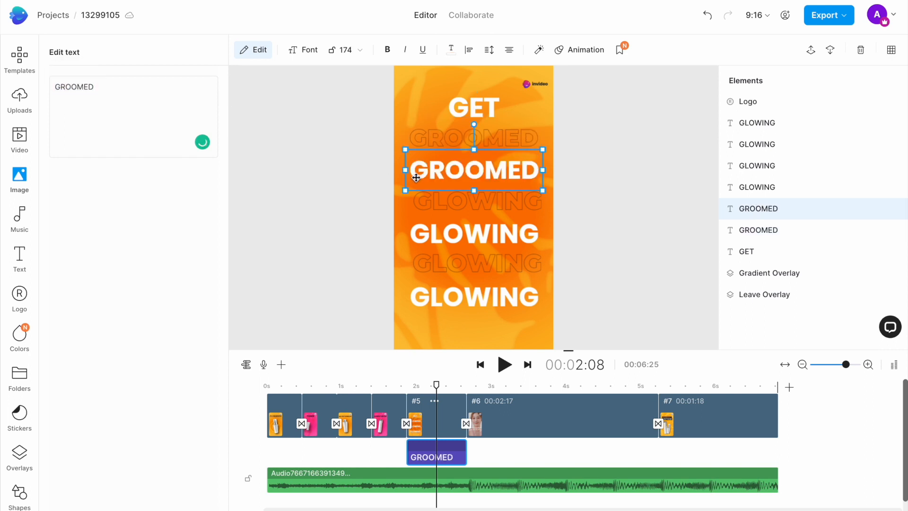
Change the GLOWING lines in the middle of scene 5 to GROOMED.
{"action": "left_click", "coordinate": [435, 222]}
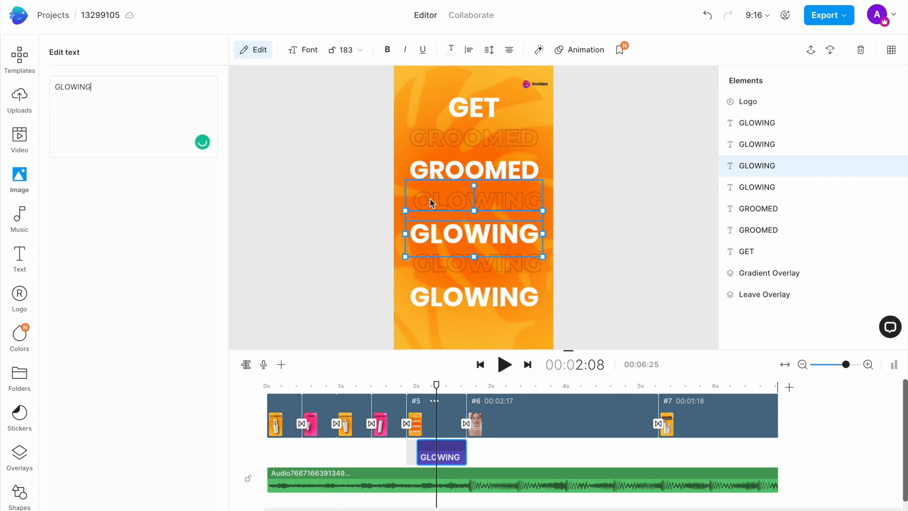
{"action": "left_click", "coordinate": [430, 200]}
{"action": "left_click", "coordinate": [173, 89]}
{"action": "key", "text": "ctrl+a"}
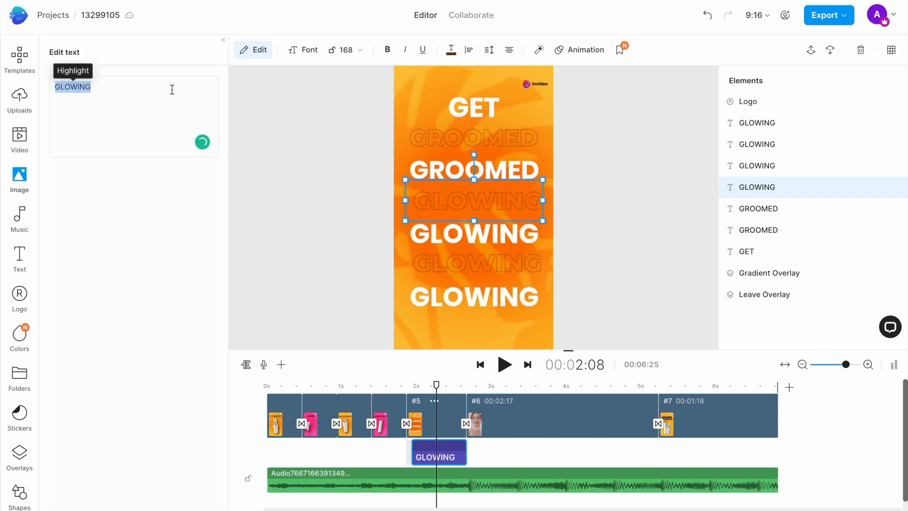
{"action": "type", "text": "GROOMED"}
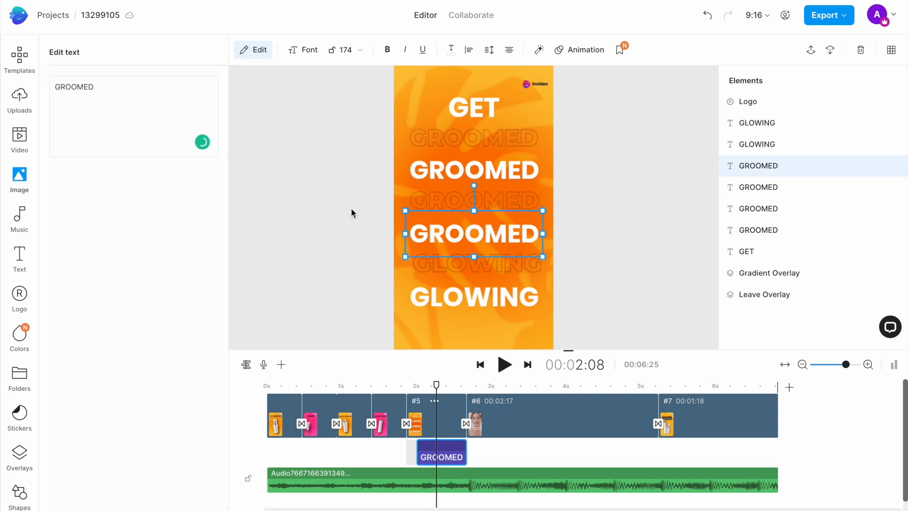
Change the last two GLOWING lines at the end of scene 5's text stack to GROOMED.
{"action": "left_click", "coordinate": [484, 272]}
{"action": "left_click", "coordinate": [116, 86]}
{"action": "key", "text": "ctrl+a"}
{"action": "type", "text": "GROOMED"}
{"action": "left_click", "coordinate": [473, 297]}
{"action": "left_click", "coordinate": [146, 101]}
{"action": "key", "text": "ctrl+a"}
{"action": "type", "text": "GROOMED"}
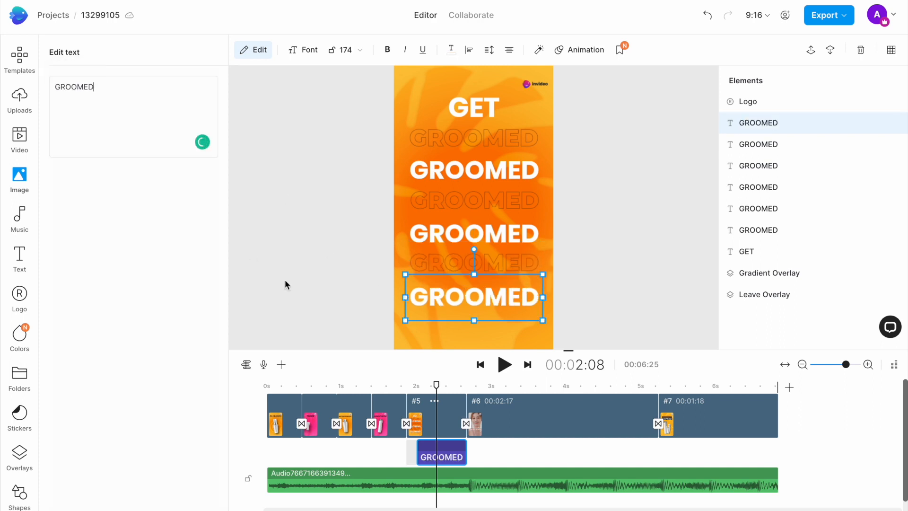
Go to scene 6 and search the stock videos for MAN TRIMMING BEARD.
{"action": "left_click", "coordinate": [495, 399]}
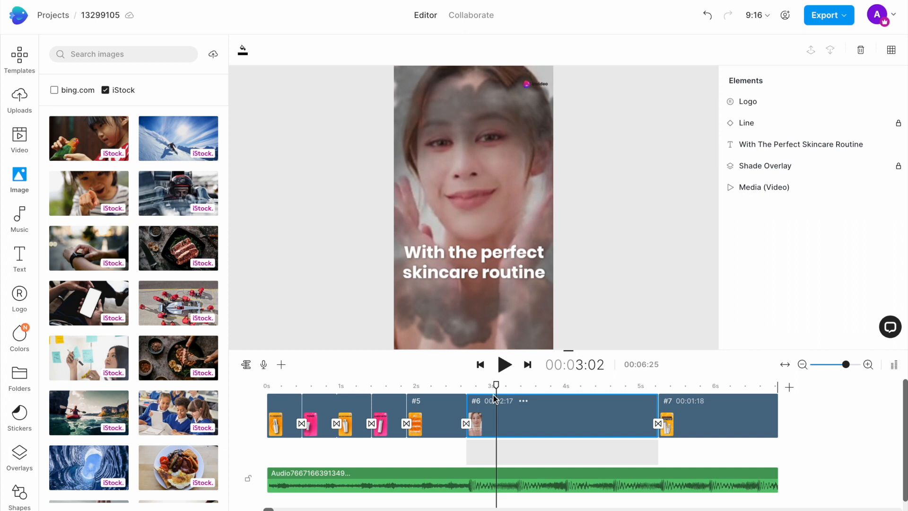
{"action": "left_click", "coordinate": [559, 396]}
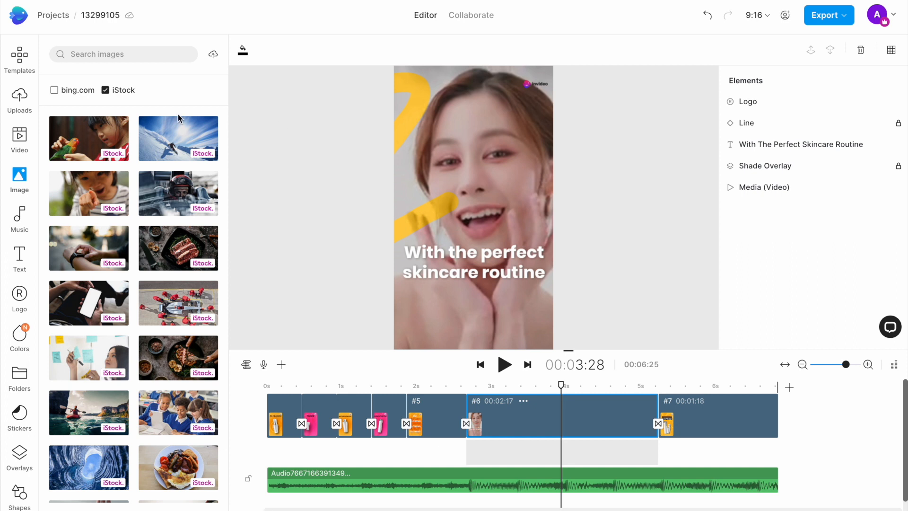
{"action": "left_click", "coordinate": [20, 137]}
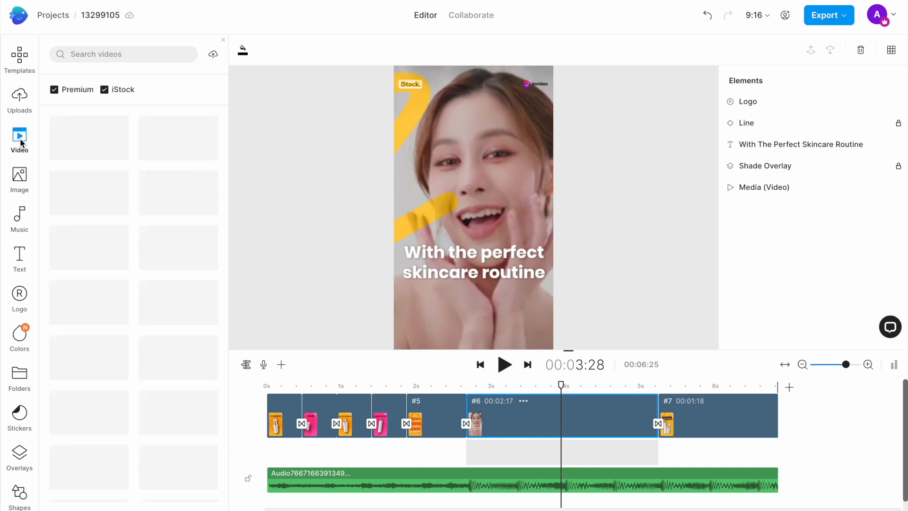
{"action": "left_click", "coordinate": [123, 54]}
{"action": "type", "text": "MAN TRIMMING BEARD"}
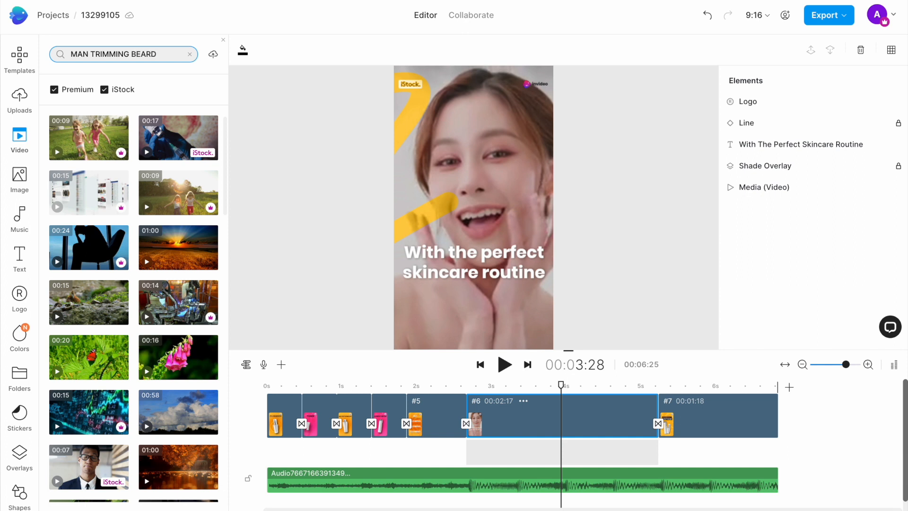
{"action": "key", "text": "Return"}
Replace scene 6's background video with the 15-second stock clip of a man in a white T-shirt trimming his beard at a mirror.
{"action": "scroll", "coordinate": [100, 363], "scroll_direction": "down", "scroll_amount": 1}
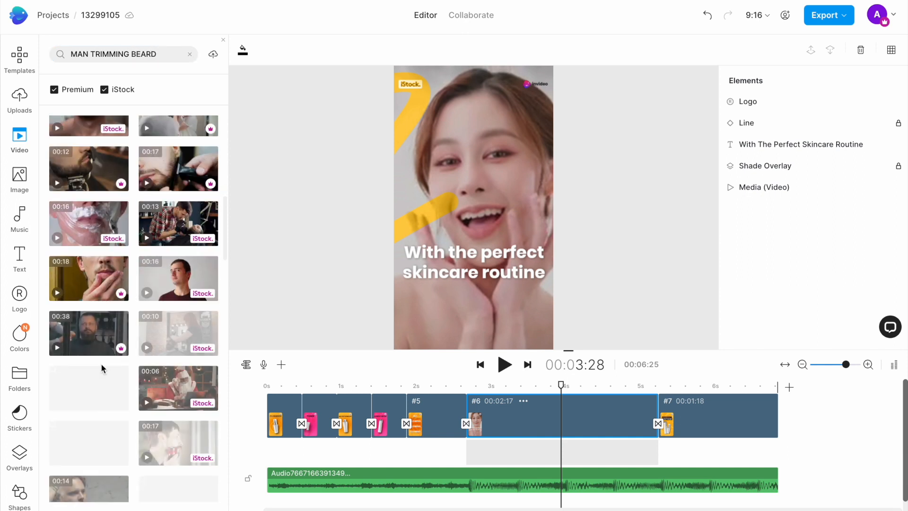
{"action": "scroll", "coordinate": [101, 364], "scroll_direction": "down", "scroll_amount": 3}
{"action": "left_click_drag", "start_coordinate": [90, 226], "coordinate": [461, 105]}
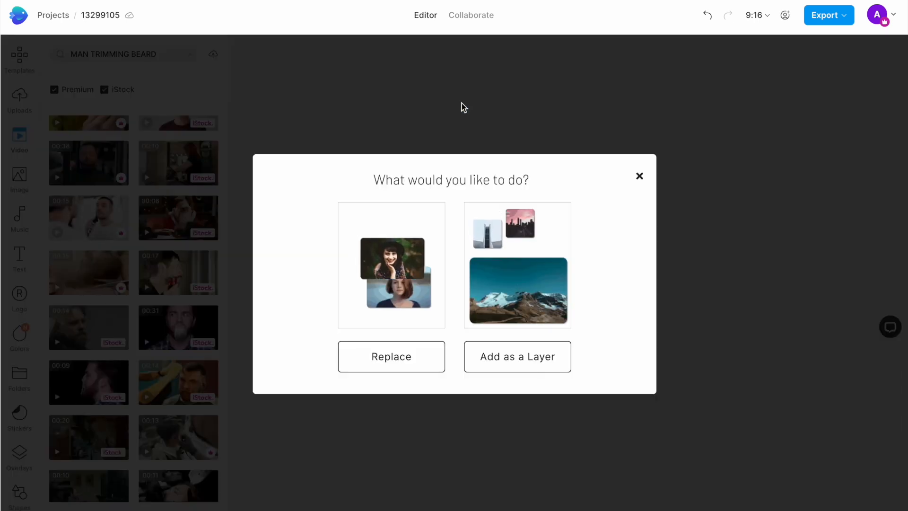
{"action": "left_click", "coordinate": [392, 357]}
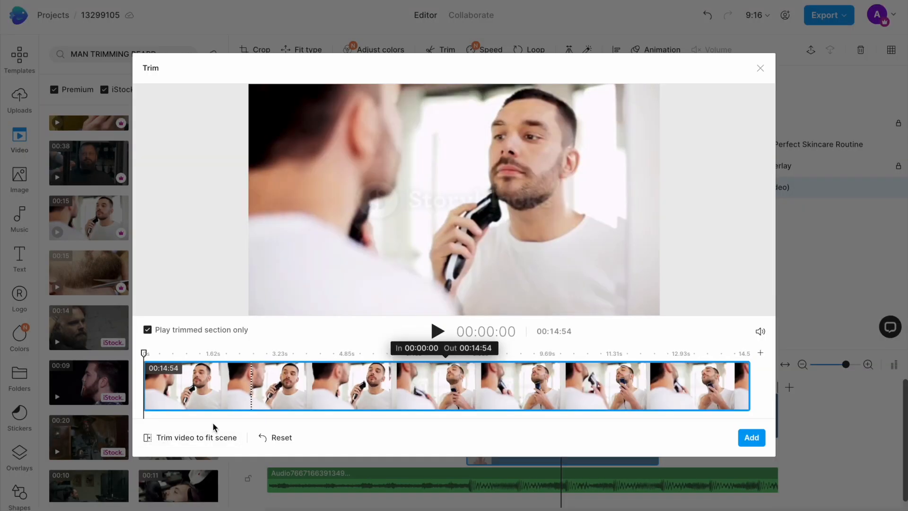
Trim the beard-trimming clip to fit scene 6 and add it to the scene.
{"action": "left_click", "coordinate": [252, 386]}
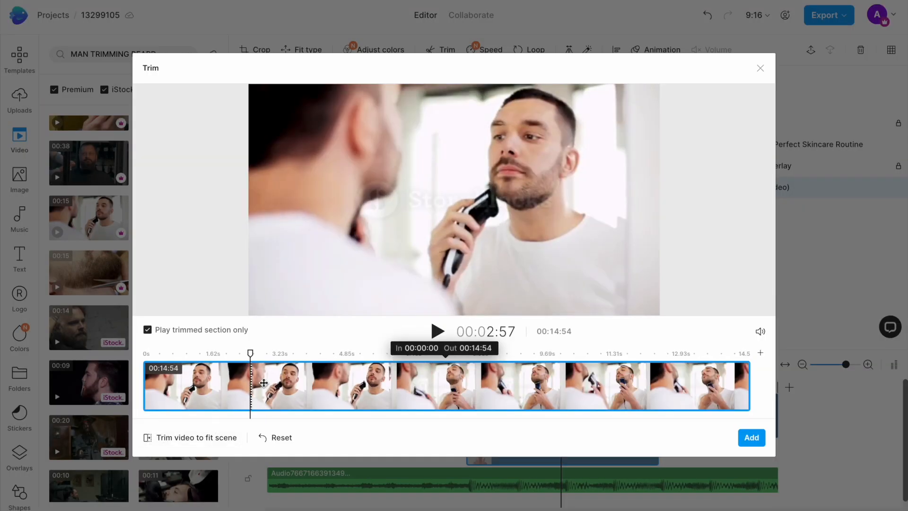
{"action": "left_click_drag", "start_coordinate": [251, 354], "coordinate": [226, 355]}
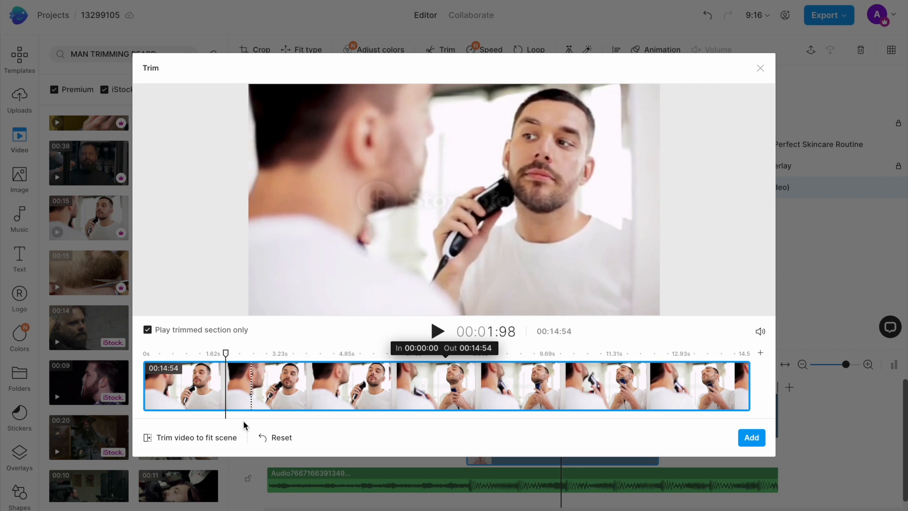
{"action": "left_click", "coordinate": [200, 441]}
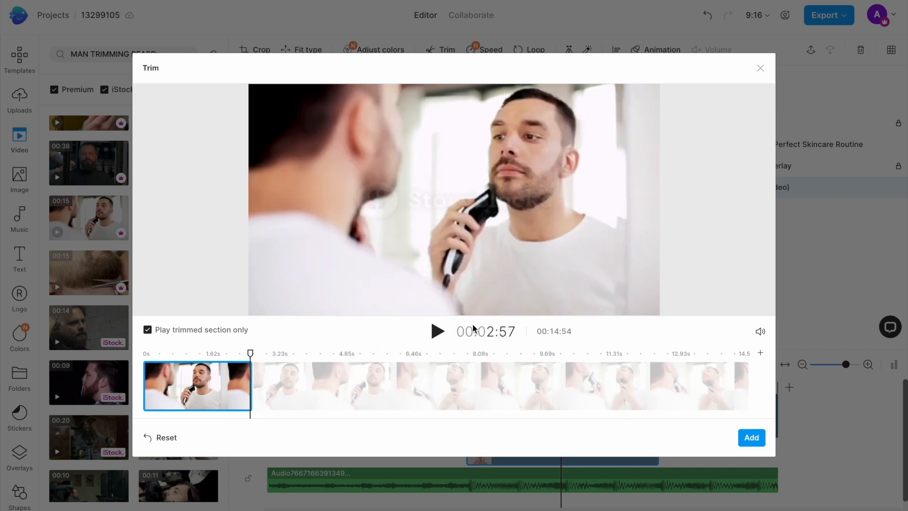
{"action": "left_click", "coordinate": [751, 438]}
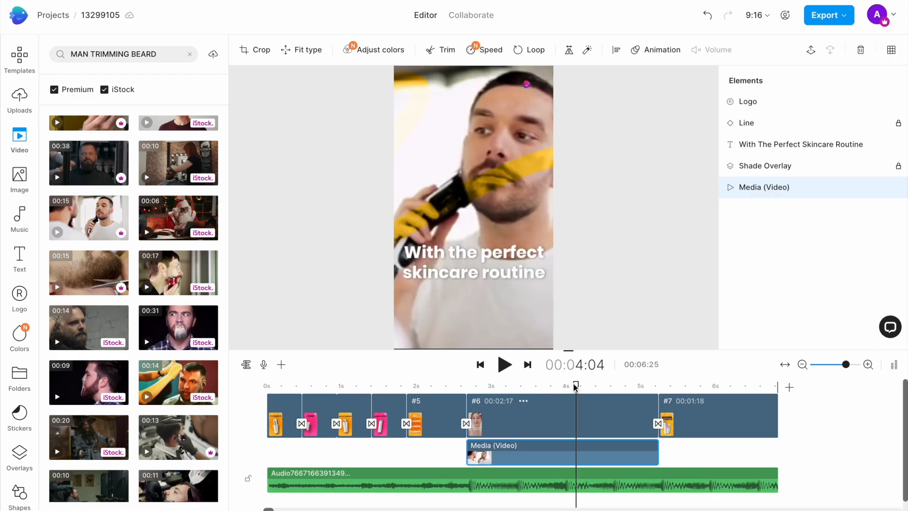
Change scene 6's caption text to "With the perfect beard trimmer".
{"action": "left_click", "coordinate": [502, 254]}
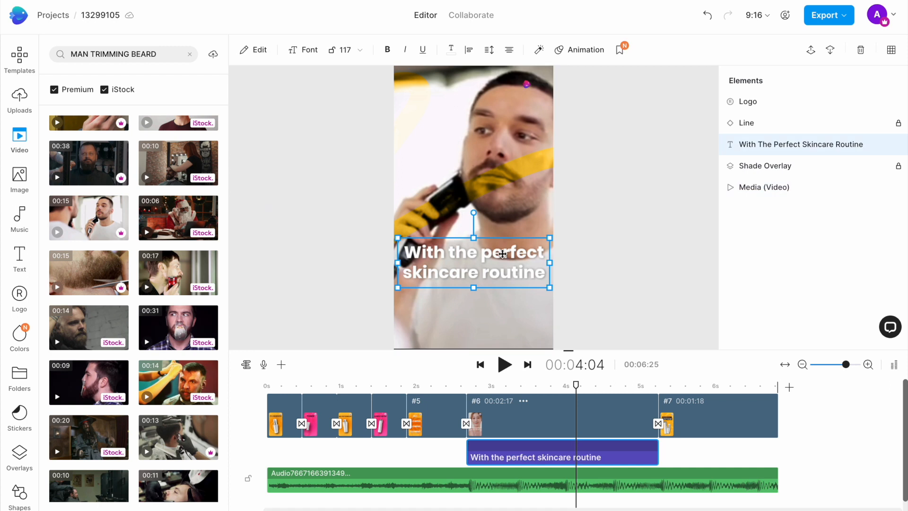
{"action": "double_click", "coordinate": [503, 254]}
{"action": "left_click_drag", "start_coordinate": [182, 92], "coordinate": [91, 83]}
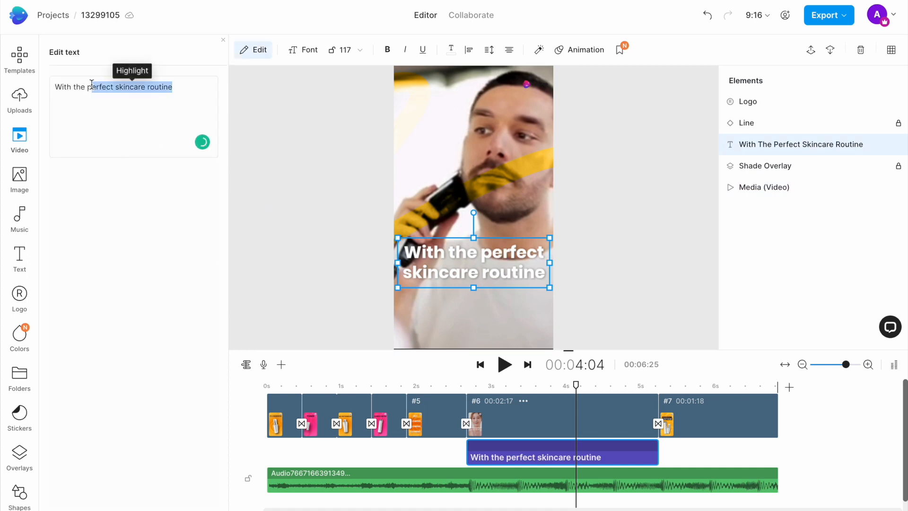
{"action": "left_click_drag", "start_coordinate": [92, 85], "coordinate": [115, 88]}
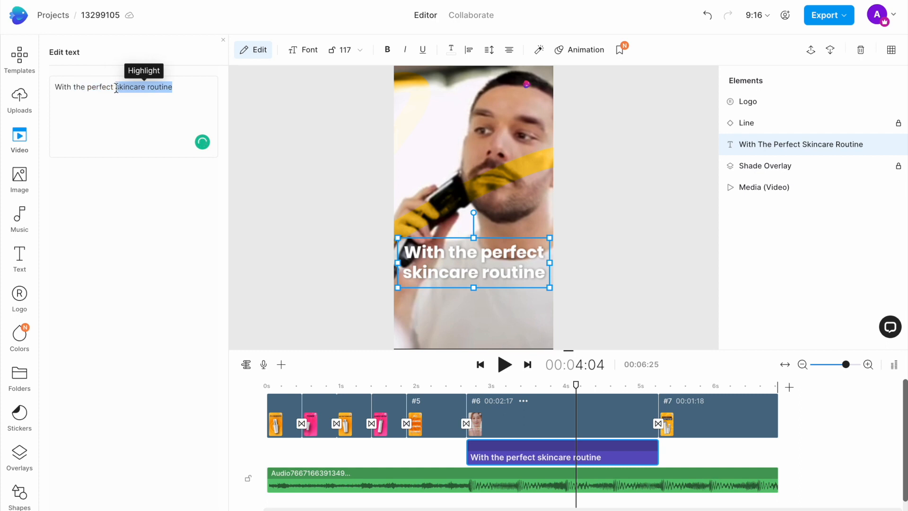
{"action": "key", "text": "BackSpace"}
{"action": "type", "text": "beard trimmer"}
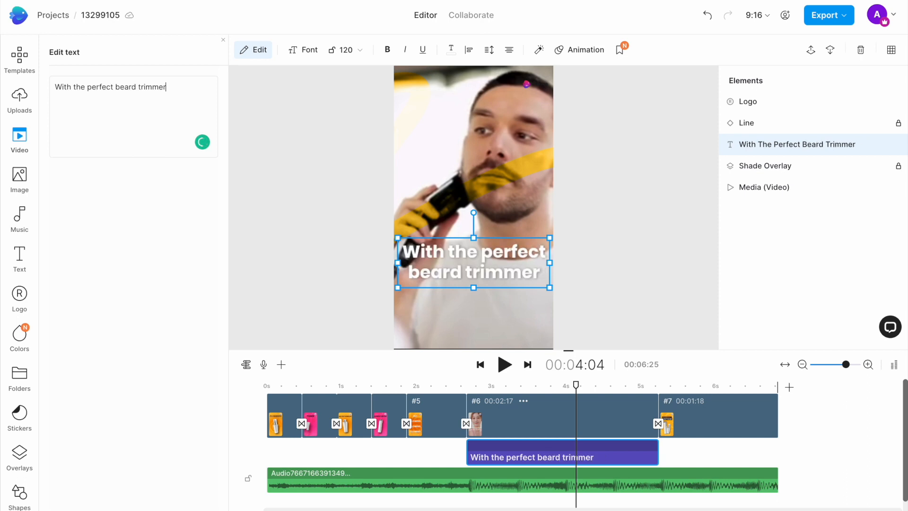
Replace the two product bottles in scene 7 with the uploaded blue trimmer and black shaver images.
{"action": "left_click", "coordinate": [546, 387]}
{"action": "left_click", "coordinate": [702, 394]}
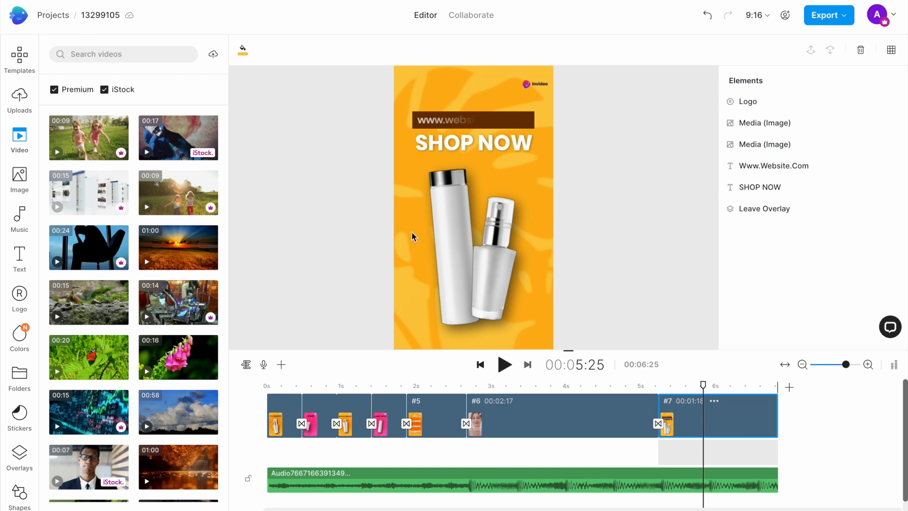
{"action": "left_click", "coordinate": [447, 243]}
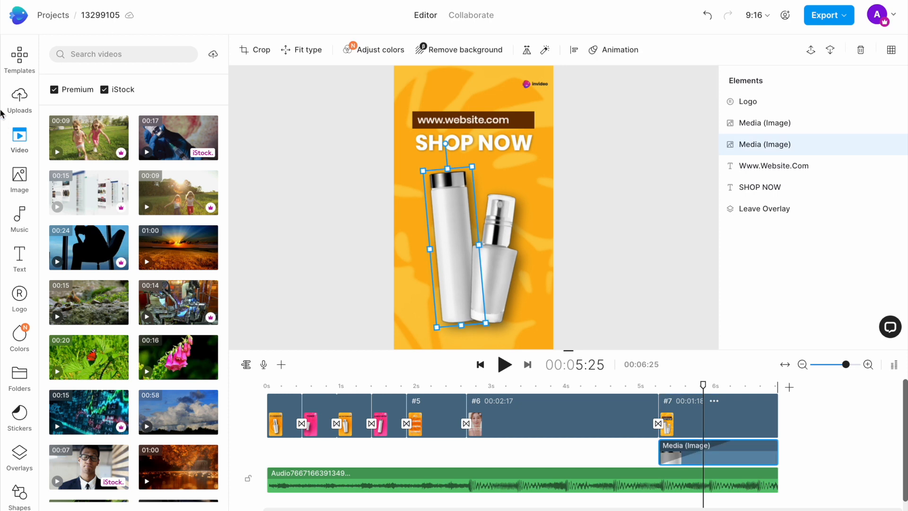
{"action": "left_click", "coordinate": [22, 97]}
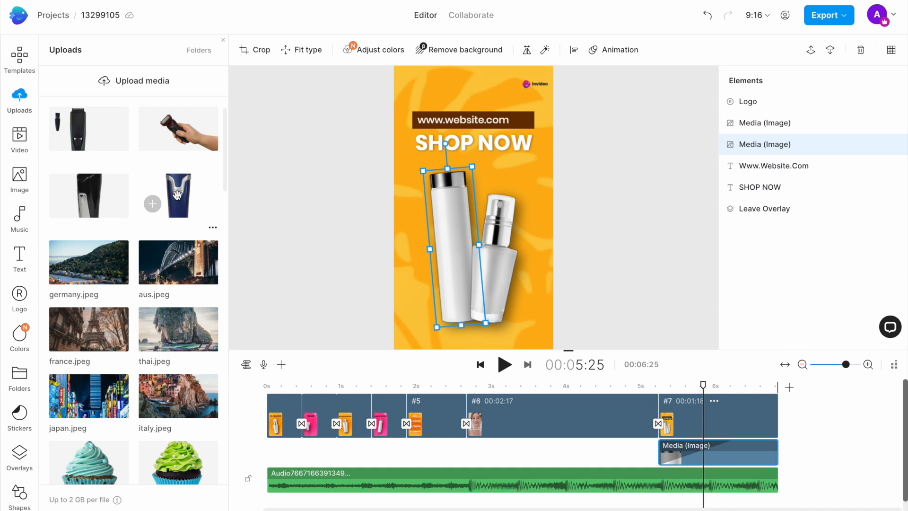
{"action": "left_click_drag", "start_coordinate": [177, 194], "coordinate": [454, 213]}
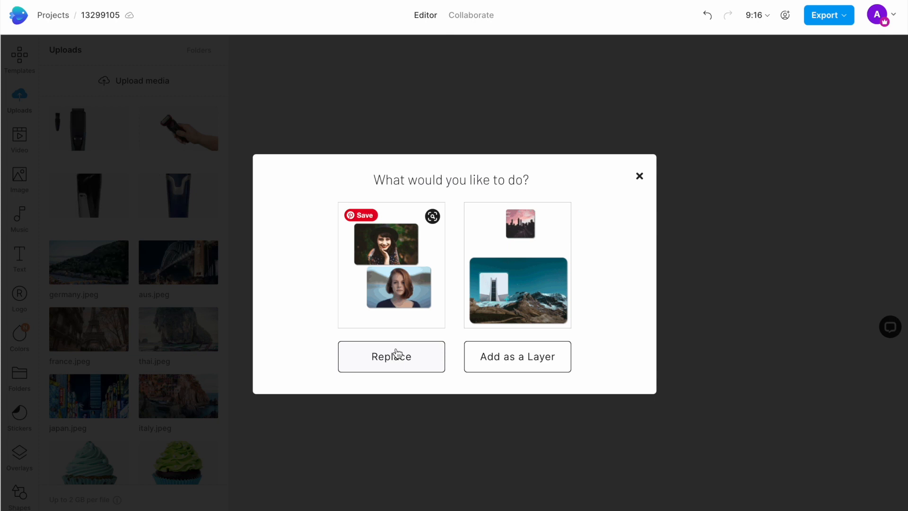
{"action": "left_click", "coordinate": [396, 354]}
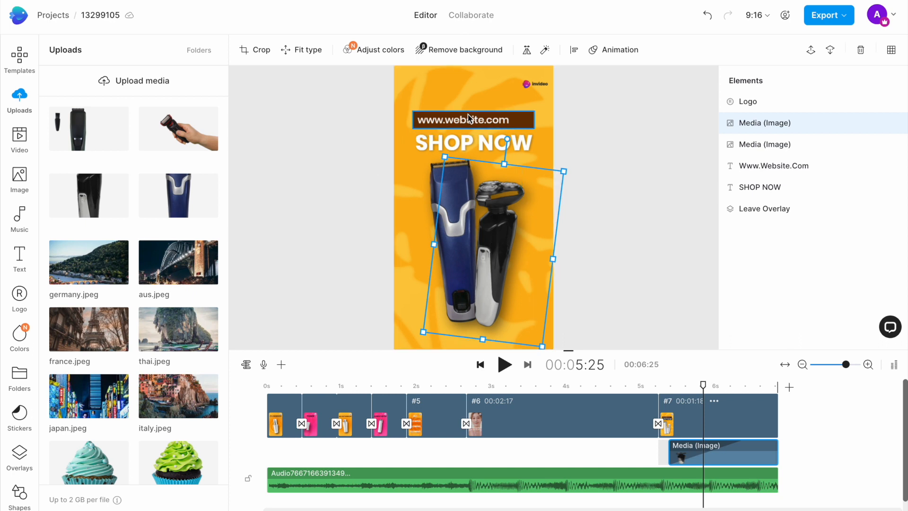
{"action": "left_click", "coordinate": [496, 120]}
{"action": "double_click", "coordinate": [85, 87]}
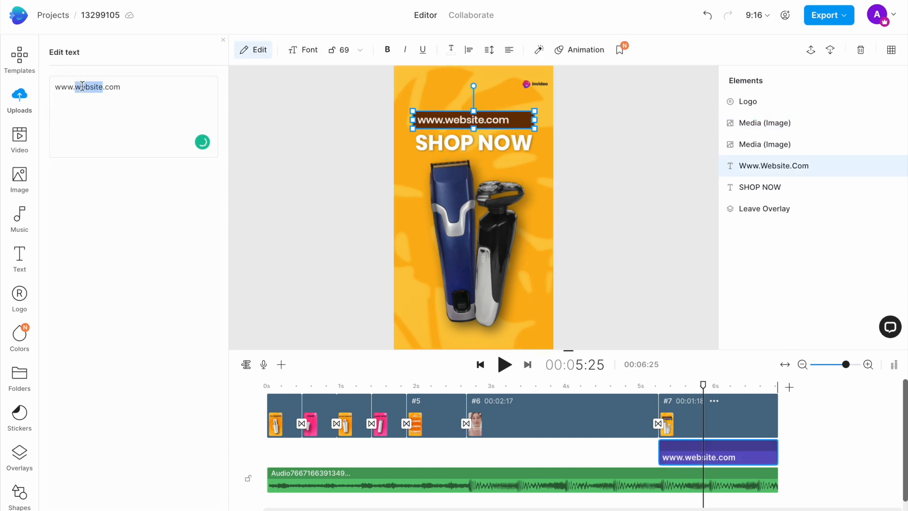
{"action": "type", "text": "urbantrimmers"}
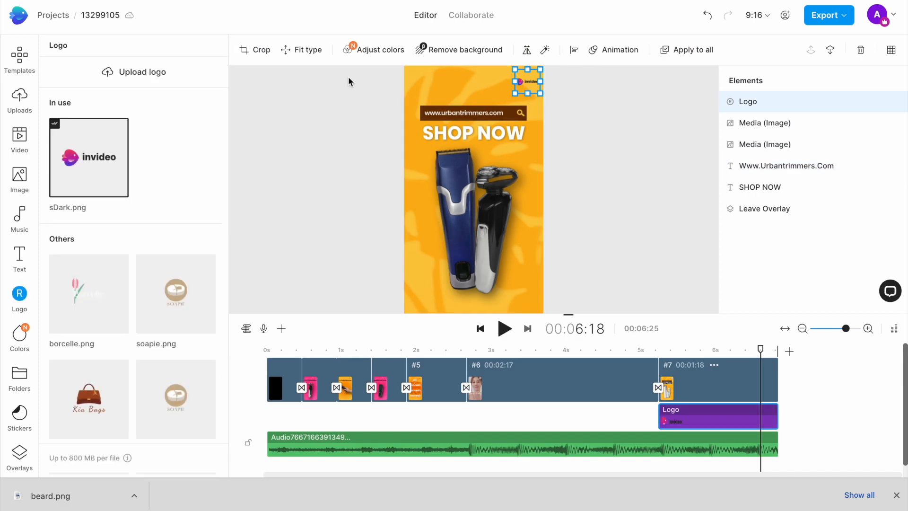
Upload beard.png from the Desktop as a logo and replace the invideo logo with it across the scenes.
{"action": "left_click", "coordinate": [144, 75]}
{"action": "left_click", "coordinate": [330, 156]}
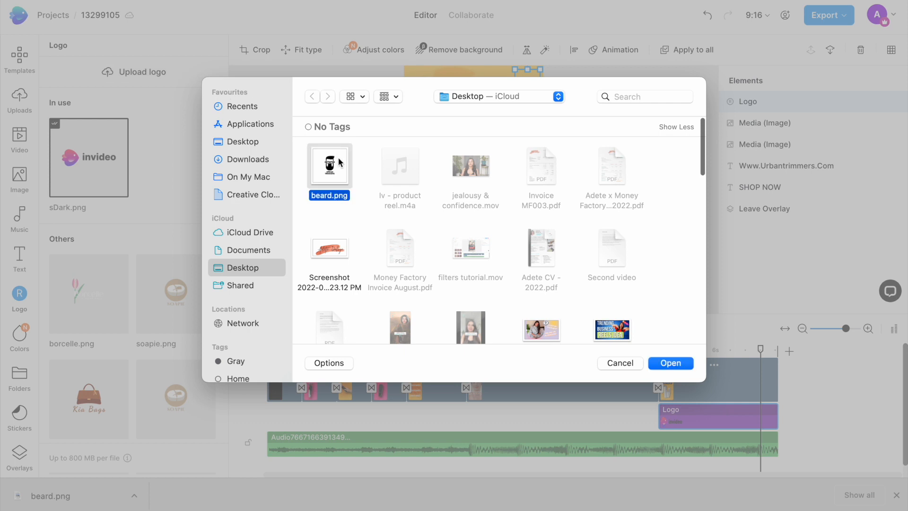
{"action": "left_click", "coordinate": [670, 362]}
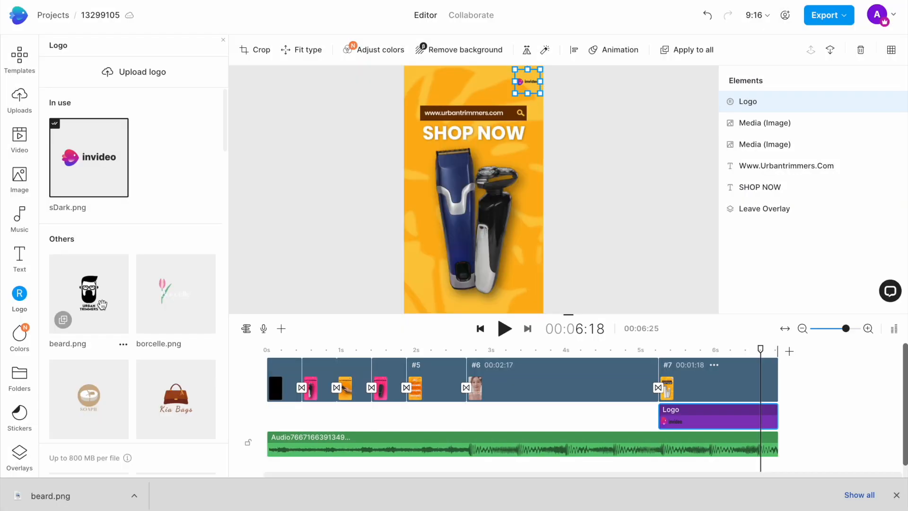
{"action": "left_click", "coordinate": [103, 315]}
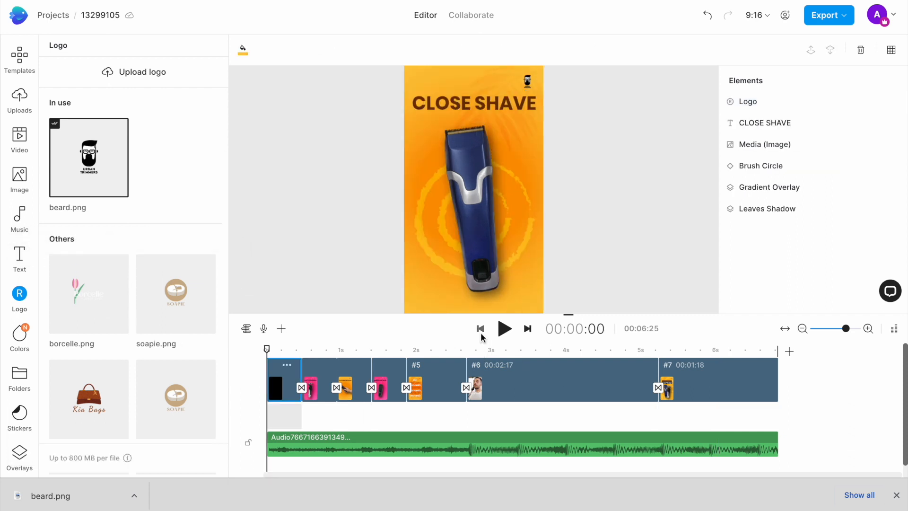
Play through the finished beard trimmer reel and export it at 1080p.
{"action": "left_click", "coordinate": [503, 331]}
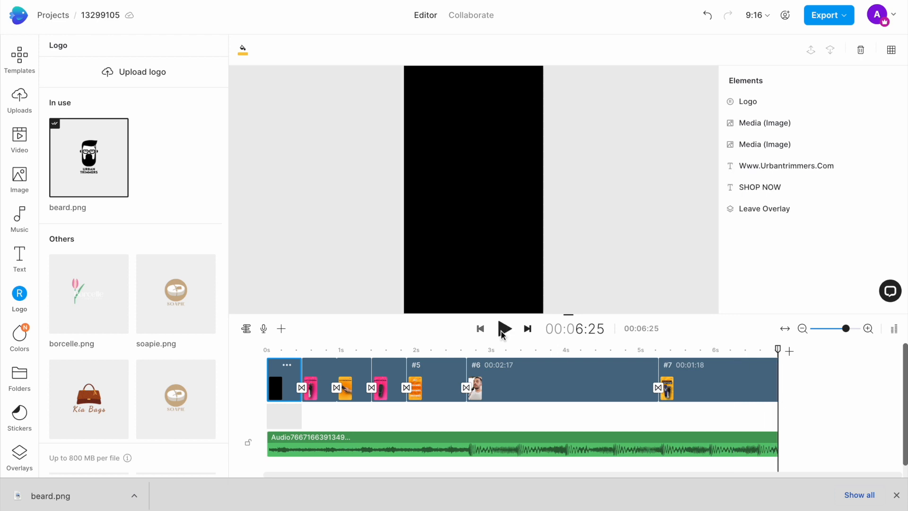
{"action": "left_click", "coordinate": [822, 19]}
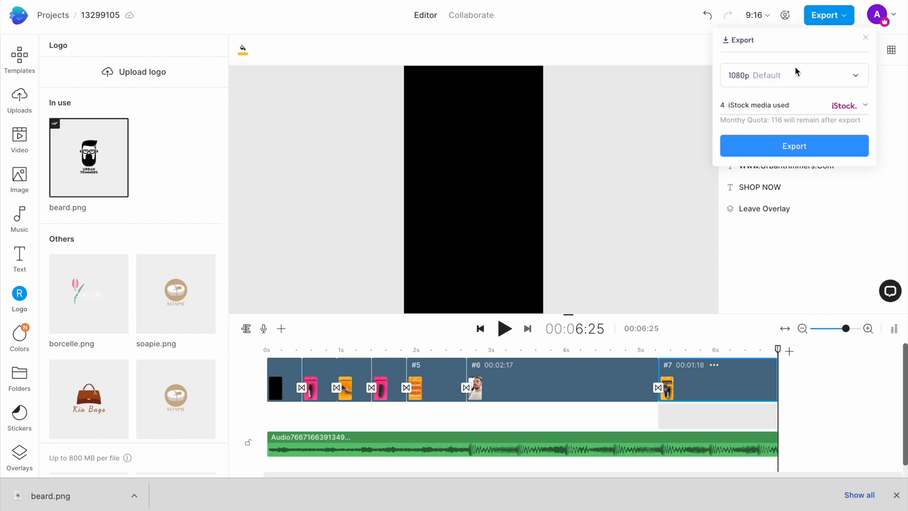
{"action": "left_click", "coordinate": [797, 75]}
{"action": "left_click", "coordinate": [763, 77]}
{"action": "left_click", "coordinate": [779, 147]}
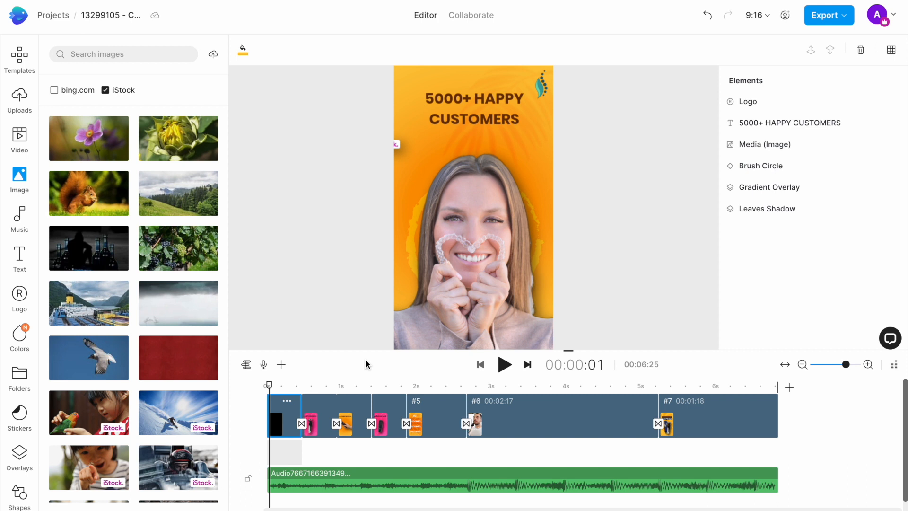
Play the dental clinic version of the reel to review it.
{"action": "left_click", "coordinate": [504, 364]}
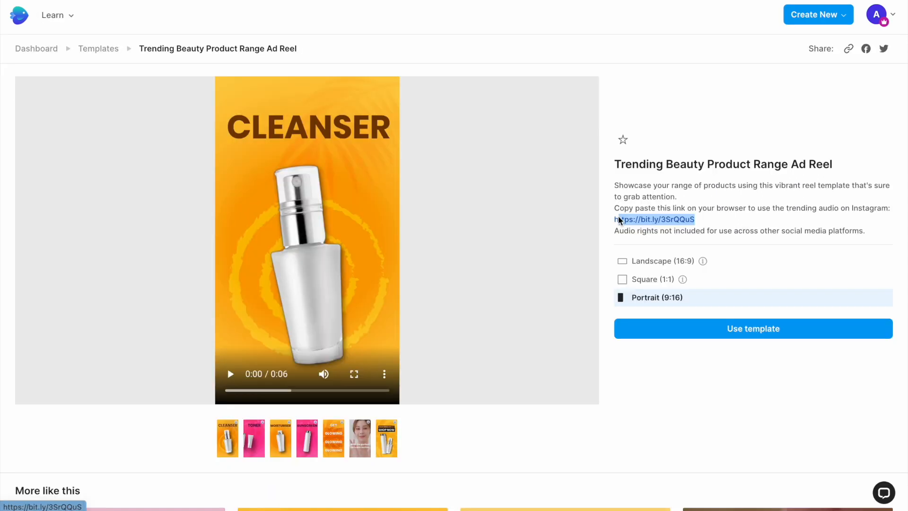
{"action": "left_click_drag", "start_coordinate": [618, 219], "coordinate": [612, 219]}
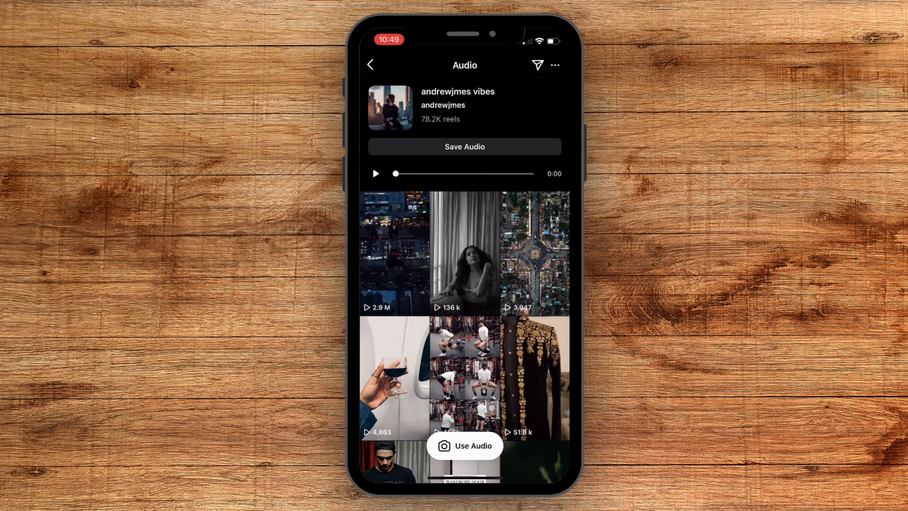
Switch to Instagram, start a reel with the displayed audio track and add the CLOSE SHAVE trimmer video from the gallery.
{"action": "left_click", "coordinate": [465, 445]}
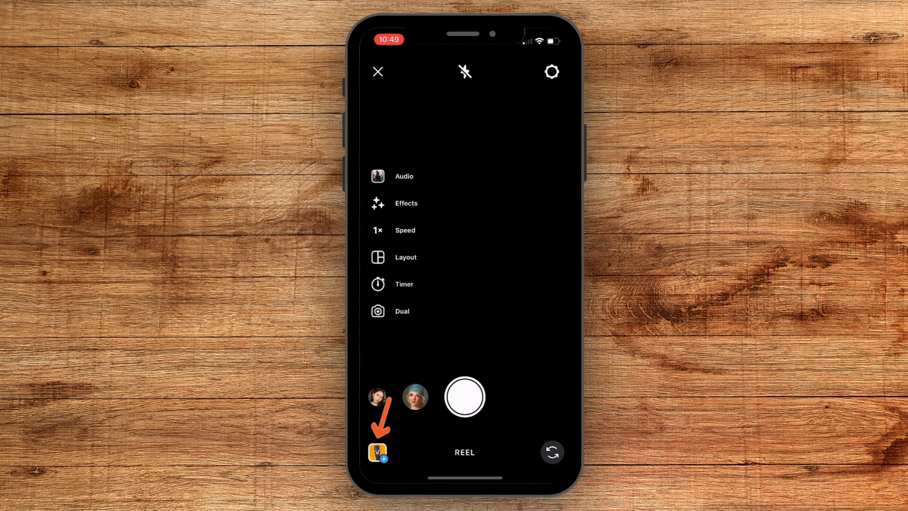
{"action": "left_click", "coordinate": [377, 452]}
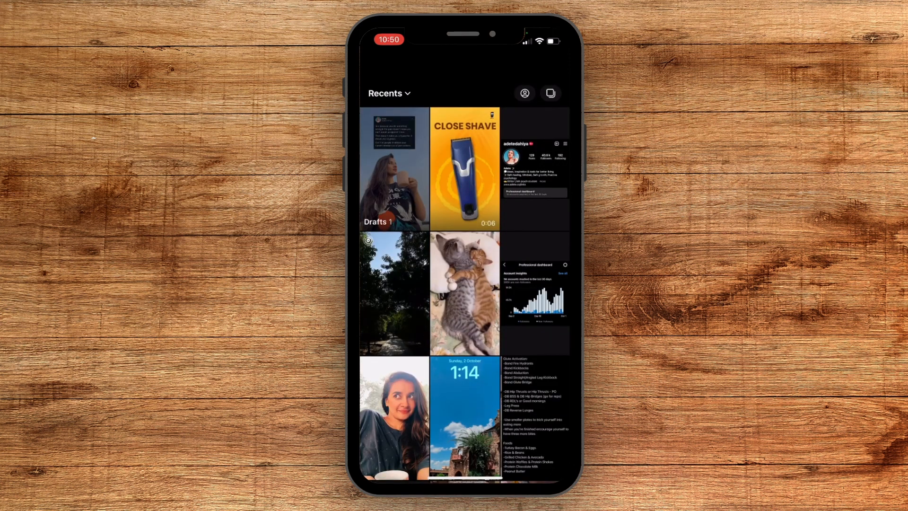
{"action": "left_click", "coordinate": [465, 168]}
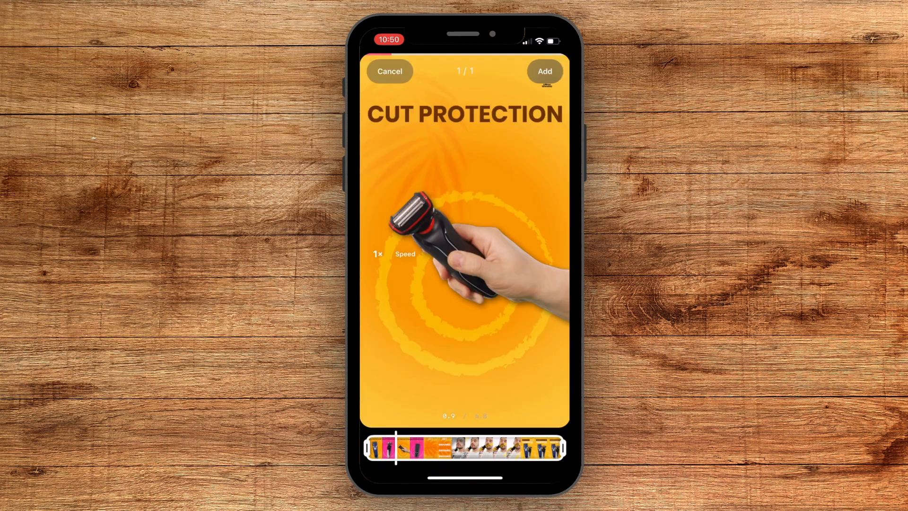
{"action": "left_click", "coordinate": [543, 71]}
Set the reel's camera audio to 0 and the added music track to 100.
{"action": "left_click", "coordinate": [443, 71]}
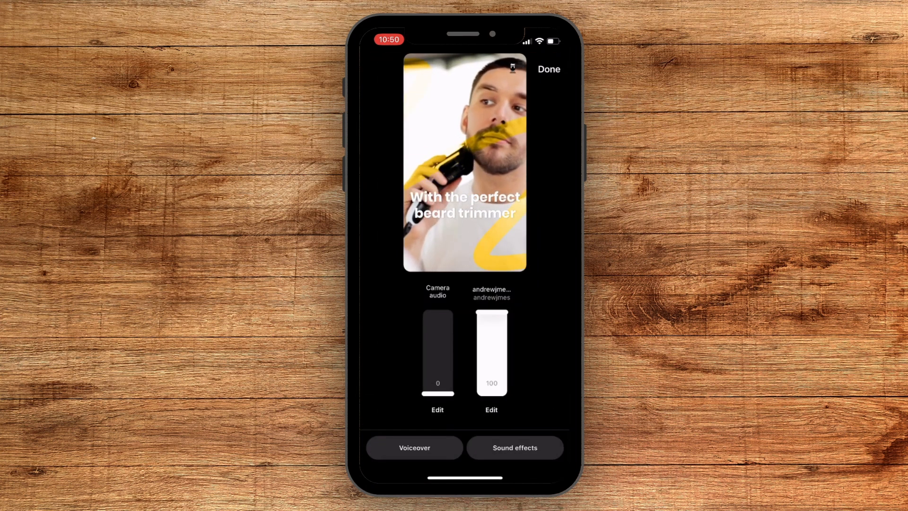
{"action": "left_click", "coordinate": [549, 70]}
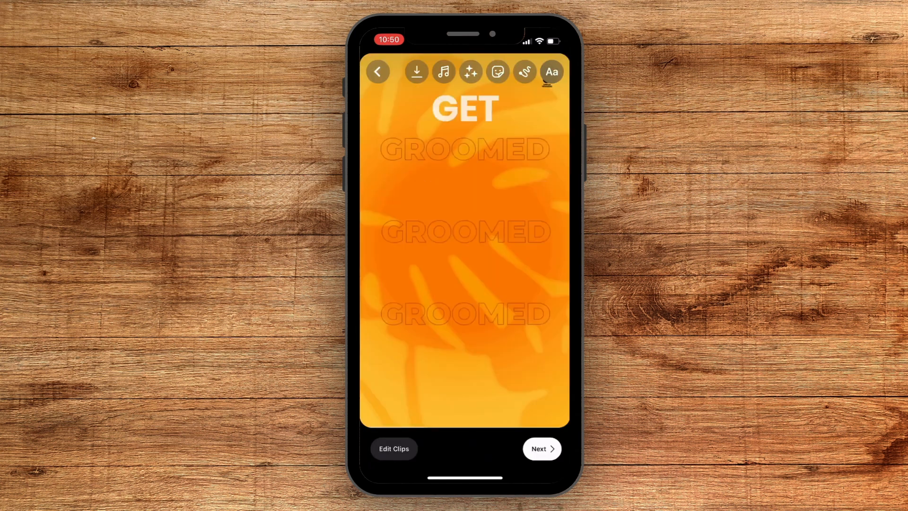
Continue to the new reel's details, set the CLOSE SHAVE frame as cover and caption it "Best beard trimmers #mensgrooming".
{"action": "left_click", "coordinate": [541, 448]}
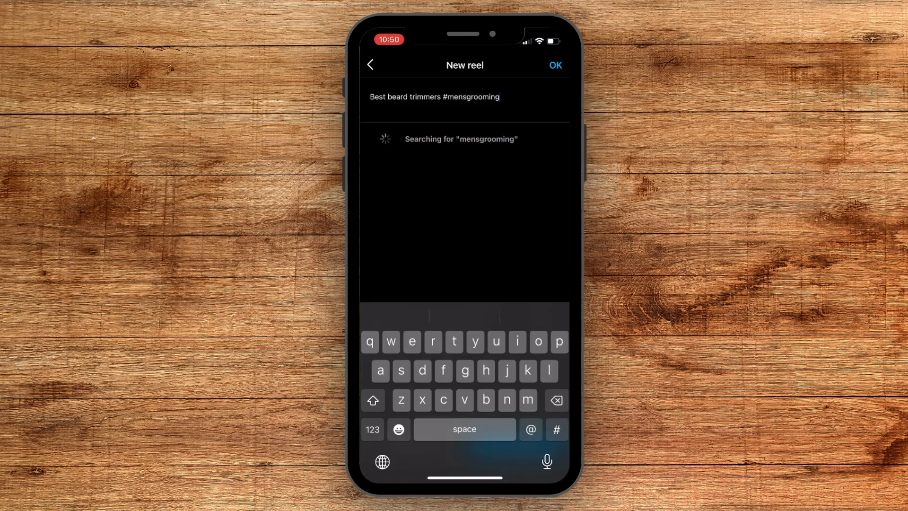
{"action": "left_click", "coordinate": [555, 65]}
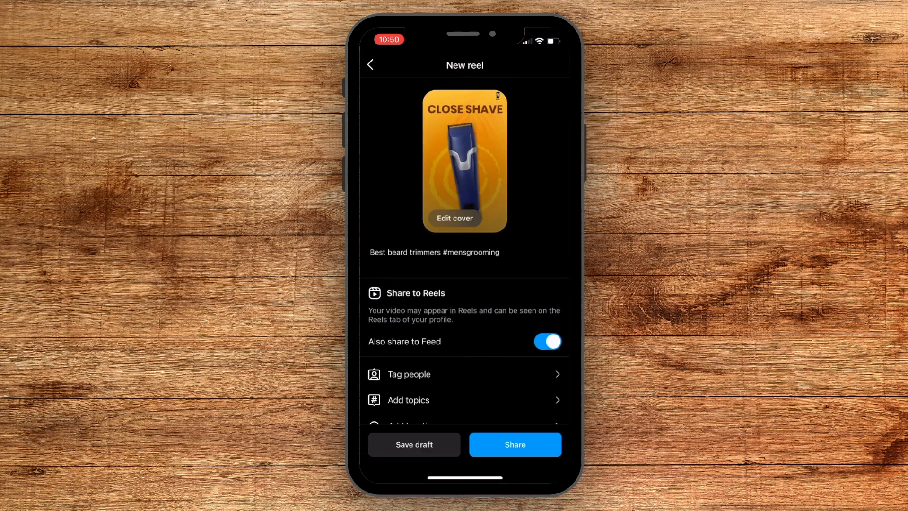